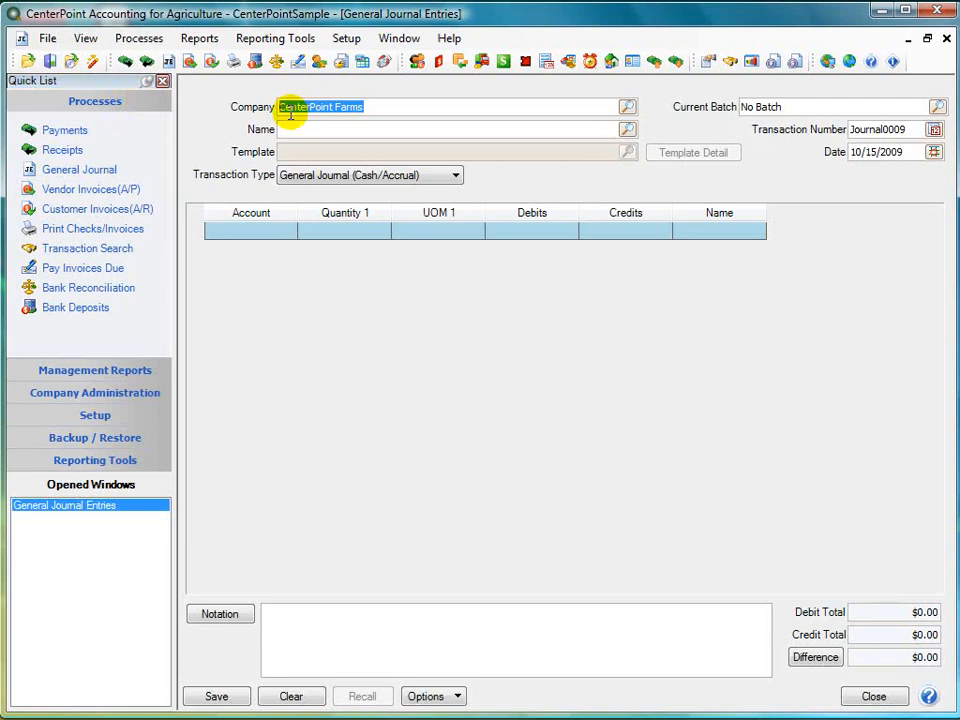
# Select CenterPoint Farms as the journal entry's company and browse the name lookup without choosing a name
pyautogui.click(628, 107)
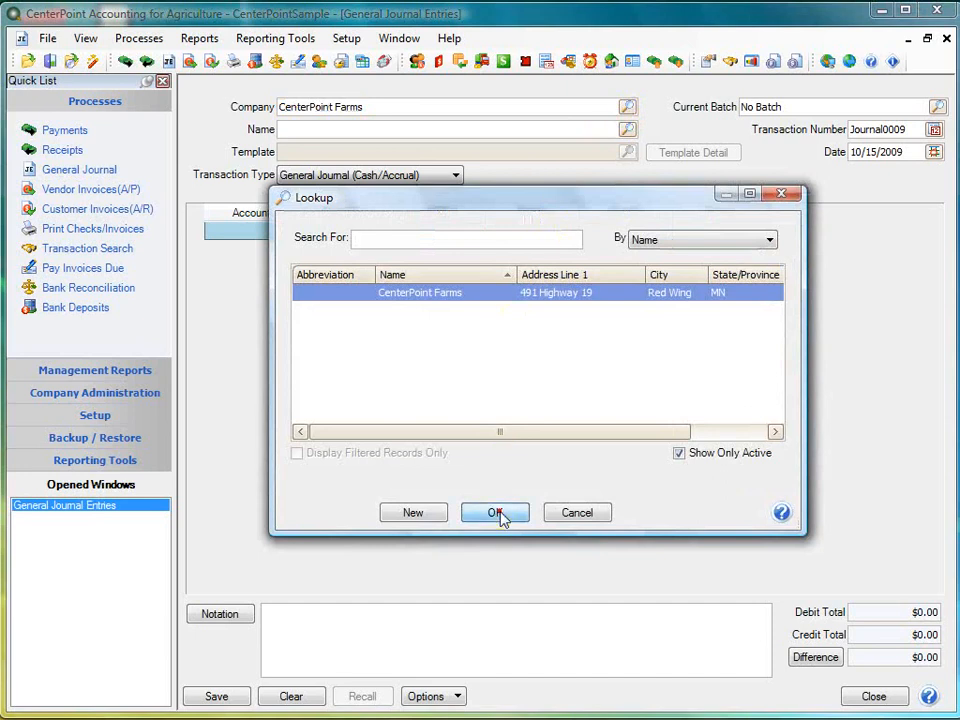
pyautogui.click(497, 513)
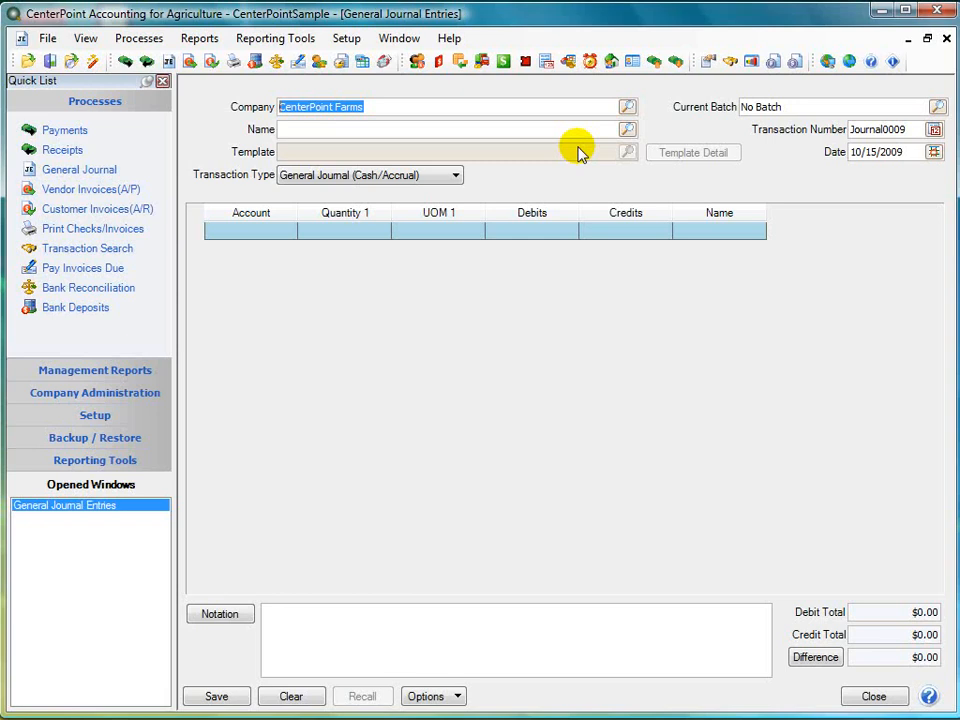
pyautogui.click(627, 129)
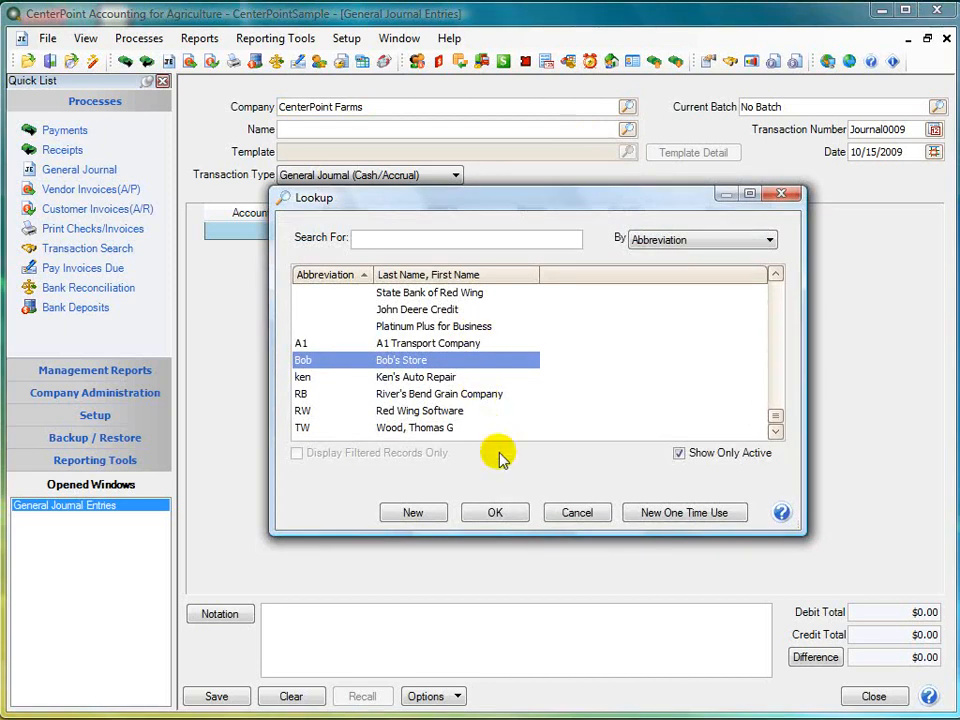
pyautogui.click(594, 513)
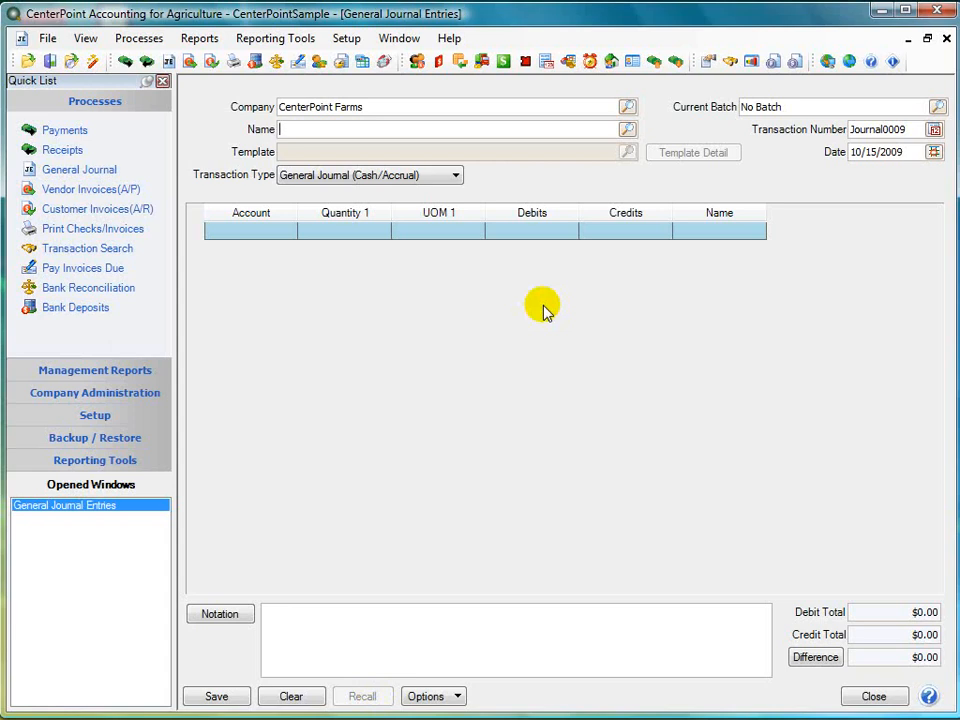
# Choose General Journal (Cash/Accrual) as the transaction type, leaving the name blank
pyautogui.press('Tab')
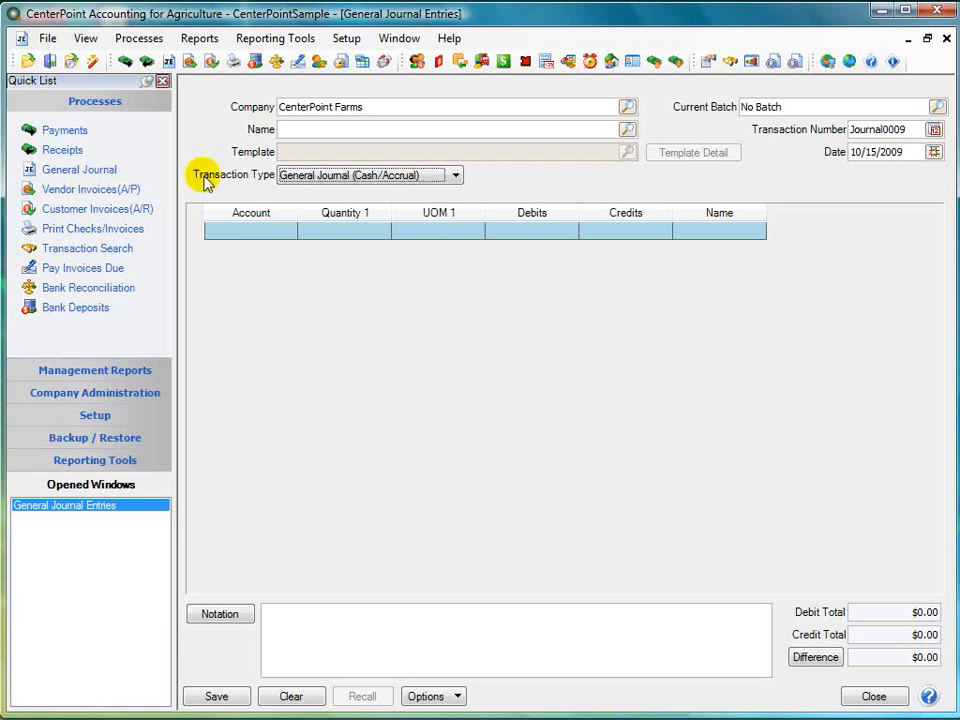
pyautogui.click(455, 176)
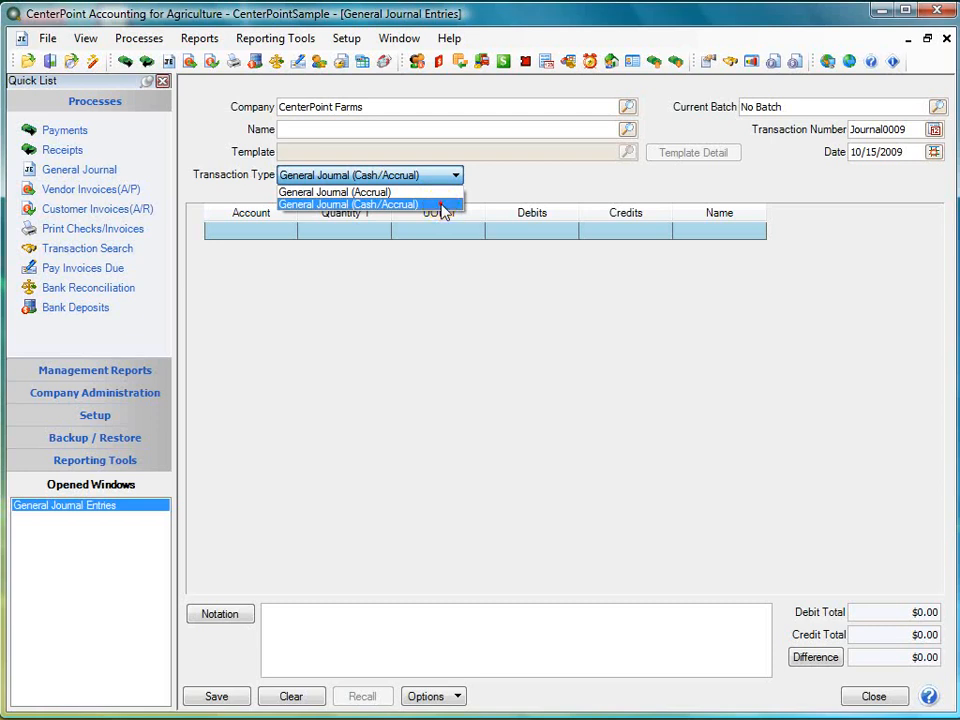
pyautogui.click(441, 206)
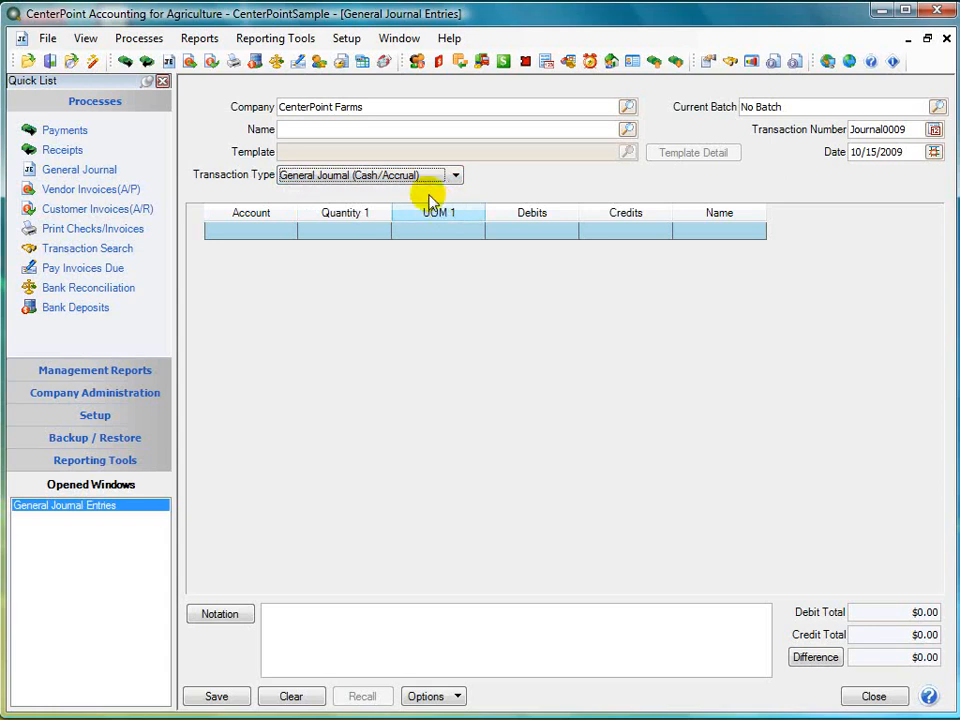
# Enter the State Bank Checking account on the first journal line by searching for "checking"
pyautogui.click(258, 230)
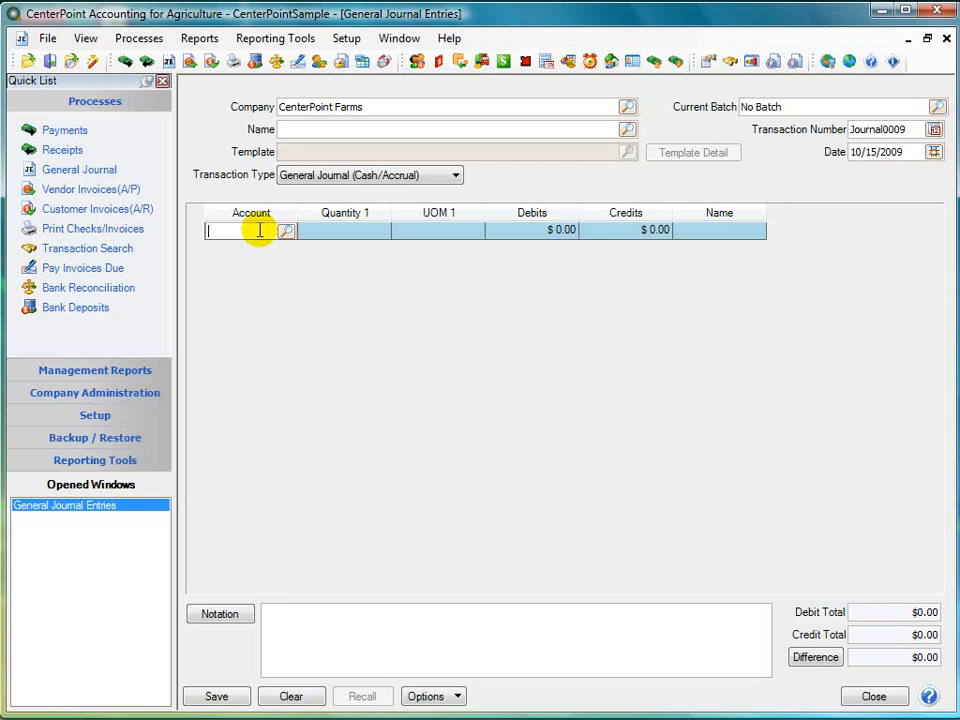
pyautogui.write('checking')
pyautogui.press('Tab')
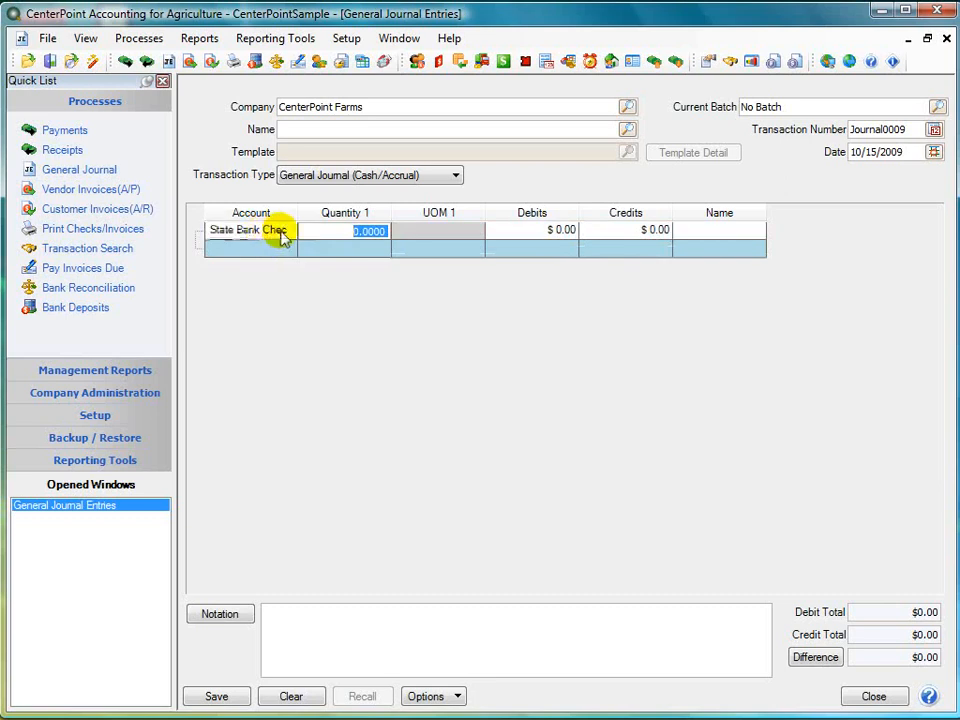
# View the list of available accounts for the first journal line and leave the account as it is
pyautogui.click(276, 234)
pyautogui.click(287, 232)
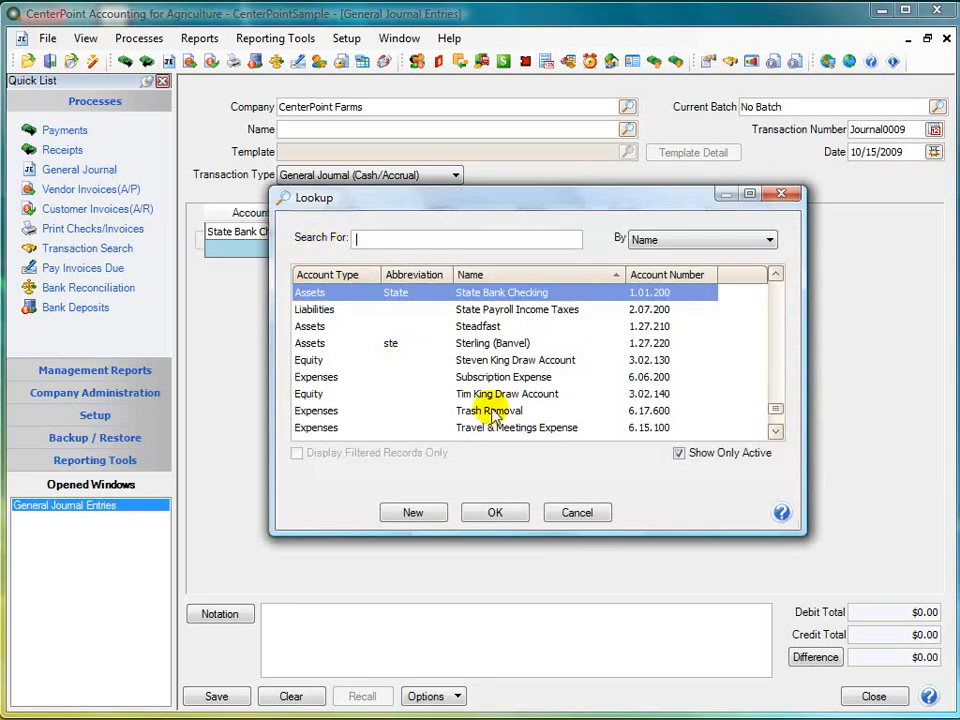
pyautogui.click(573, 518)
# Set the State Bank Checking line's debit to 1000, leaving its quantity, credit and name at their defaults
pyautogui.press('Tab')
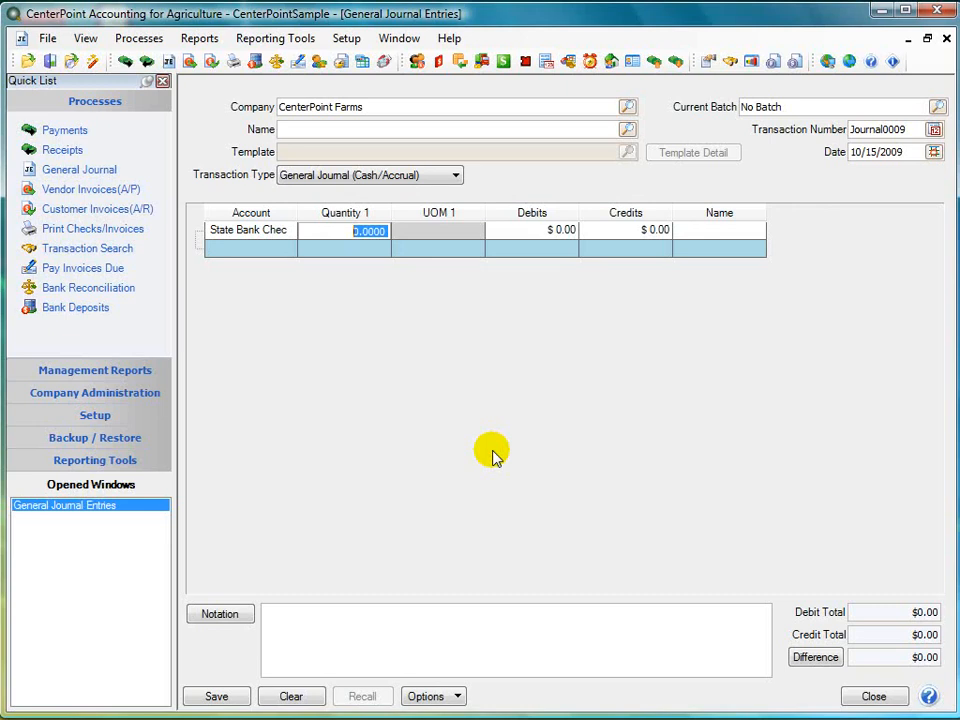
pyautogui.press('Tab')
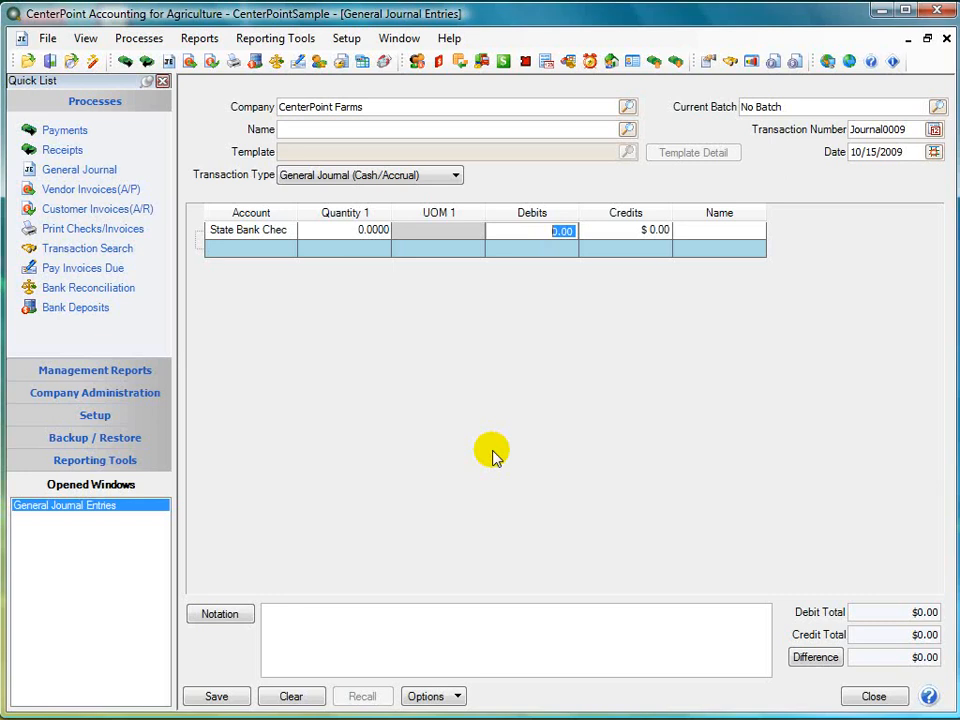
pyautogui.write('1000')
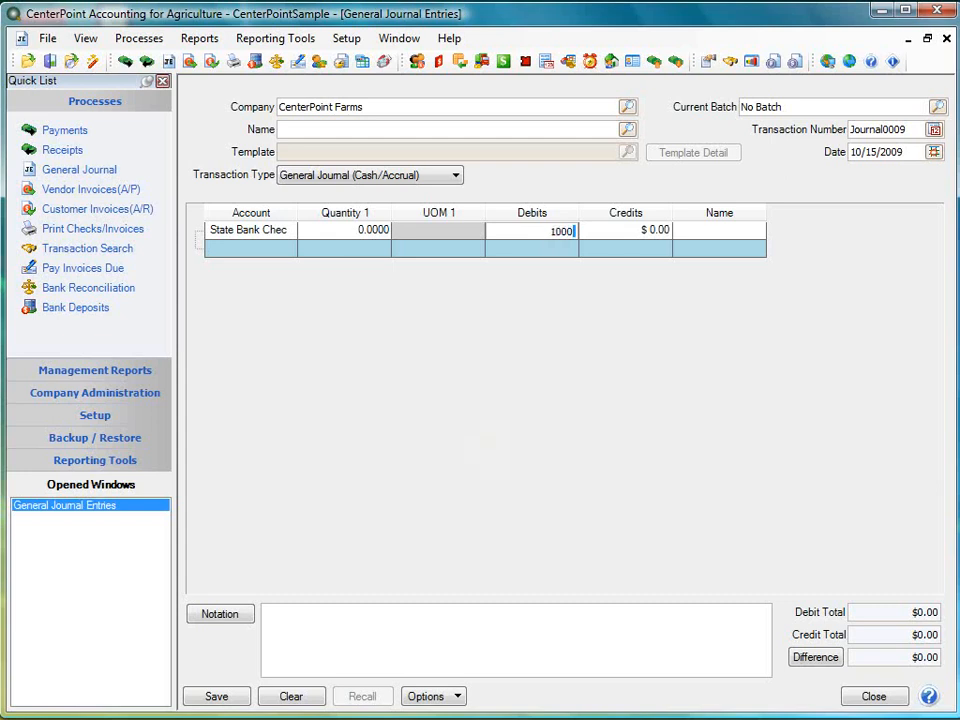
pyautogui.press('Tab')
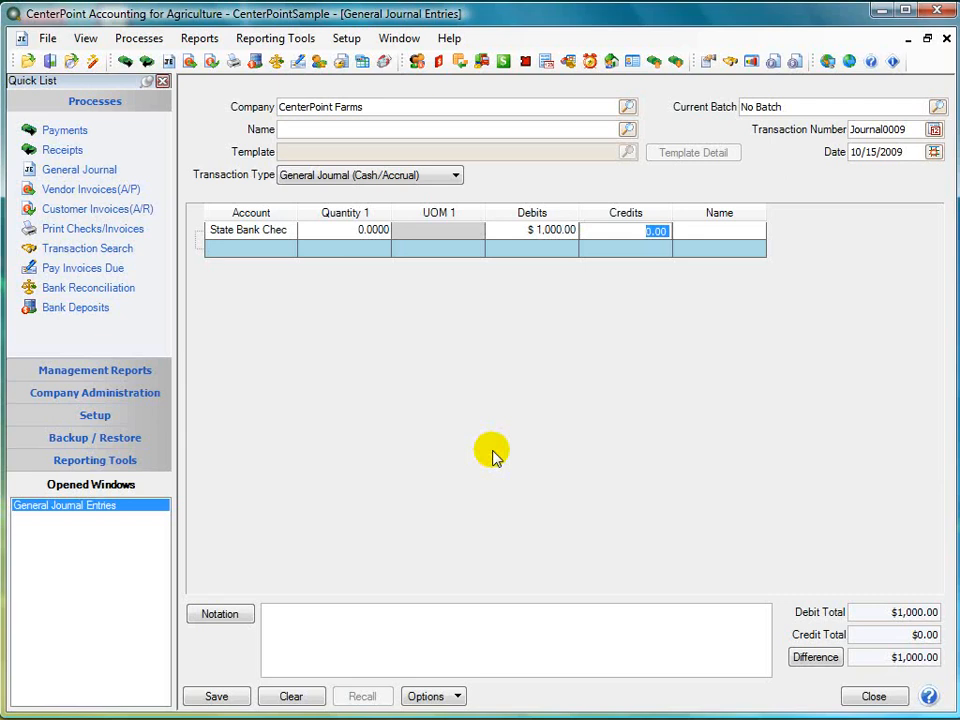
pyautogui.press('Tab')
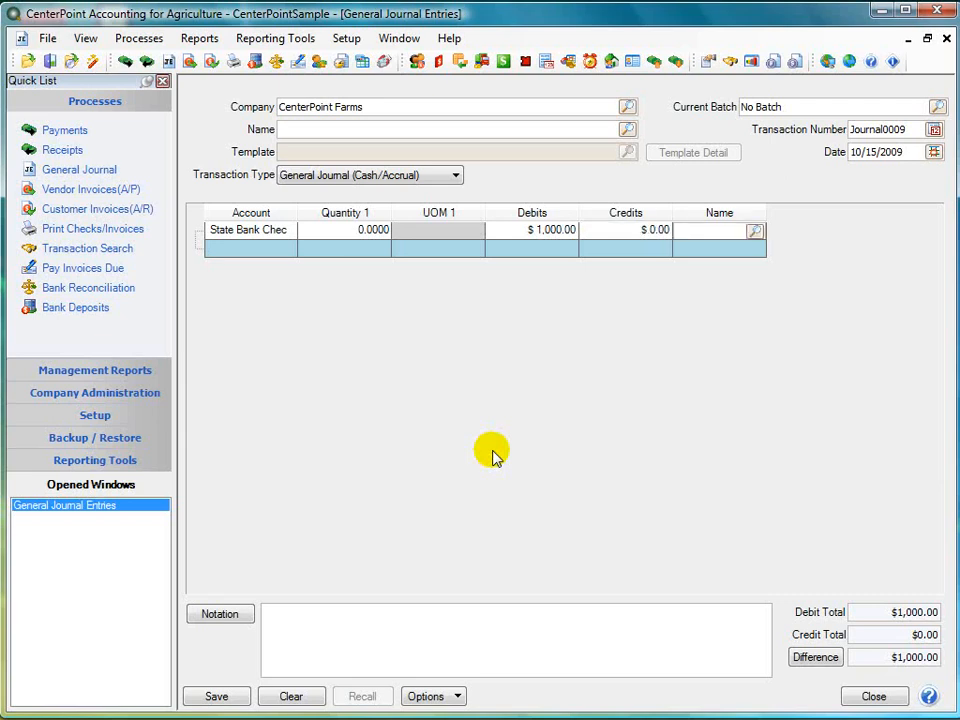
# Add a second journal line for the Midwest Savings account, found with "savings", with a credit of 1000
pyautogui.press('Tab')
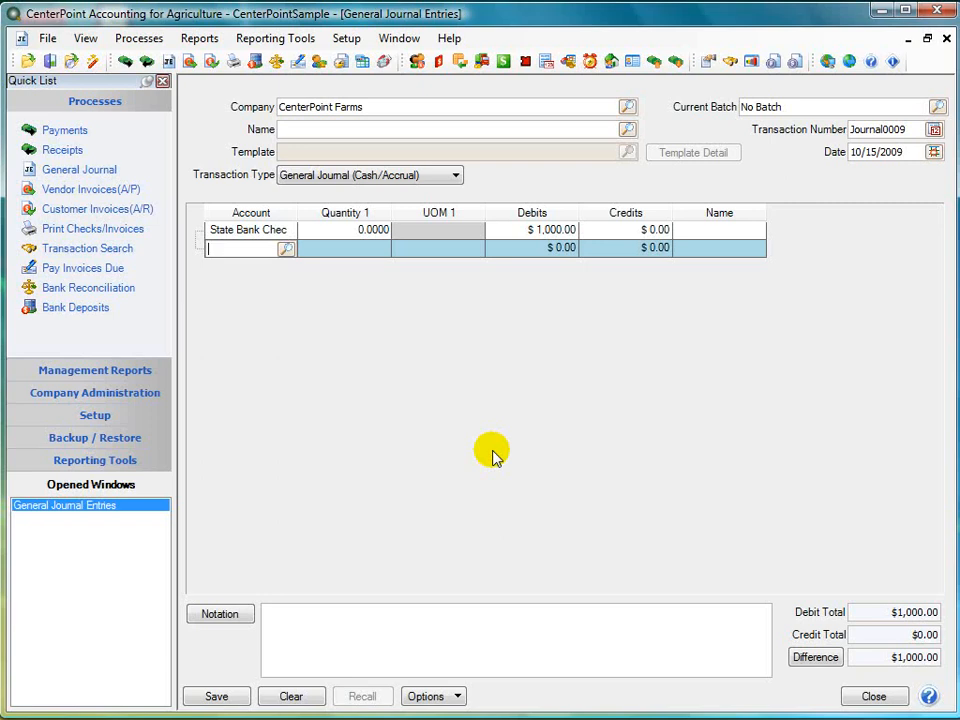
pyautogui.write('savings')
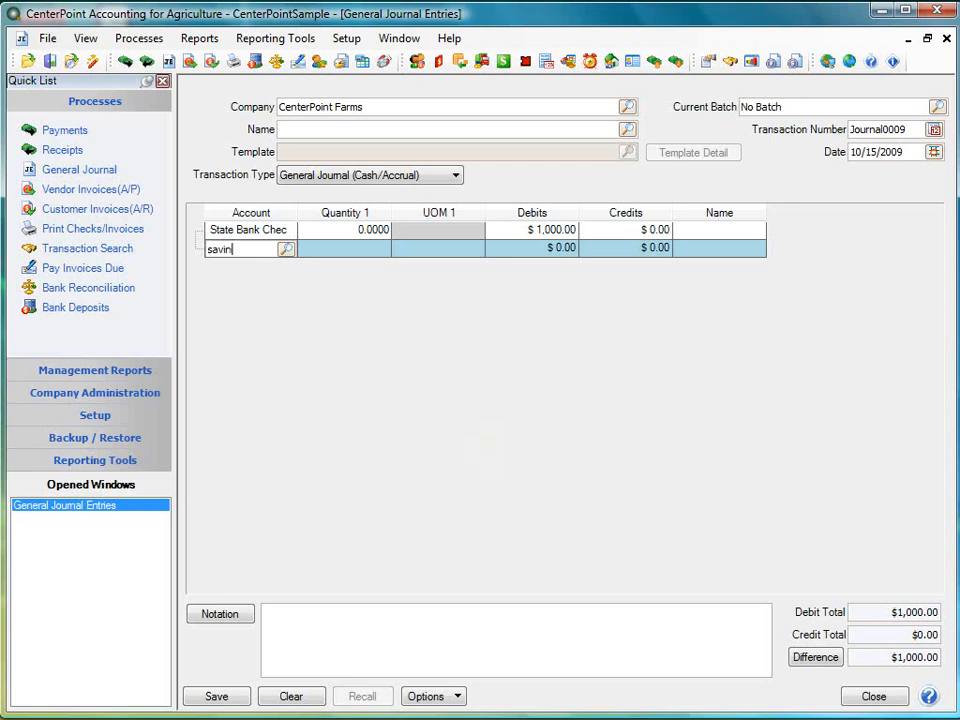
pyautogui.press('Tab')
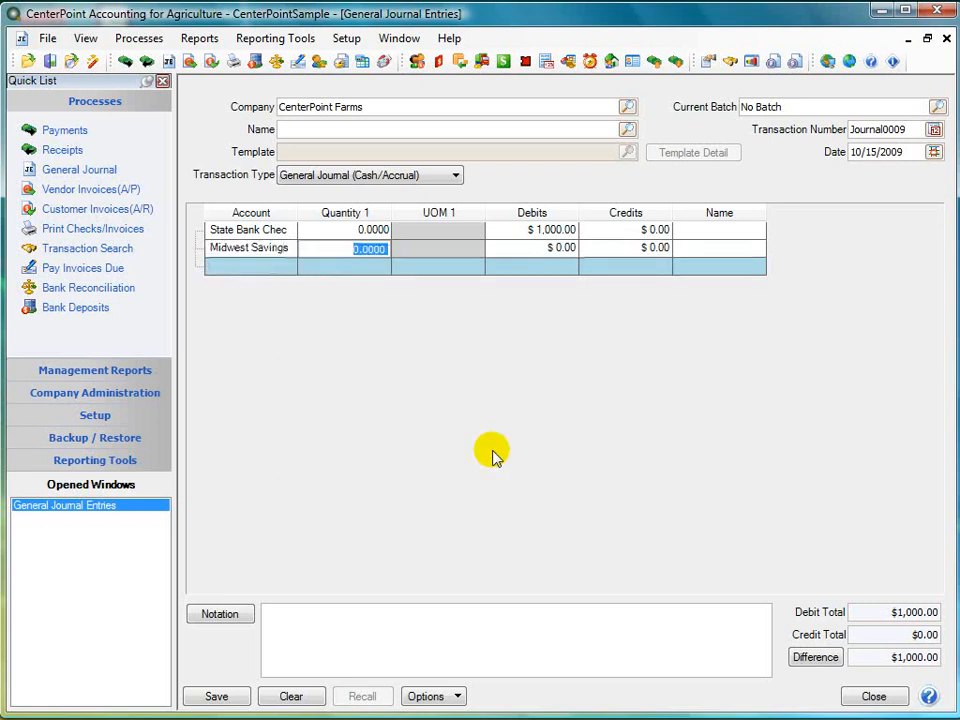
pyautogui.press('Tab')
pyautogui.press('Tab')
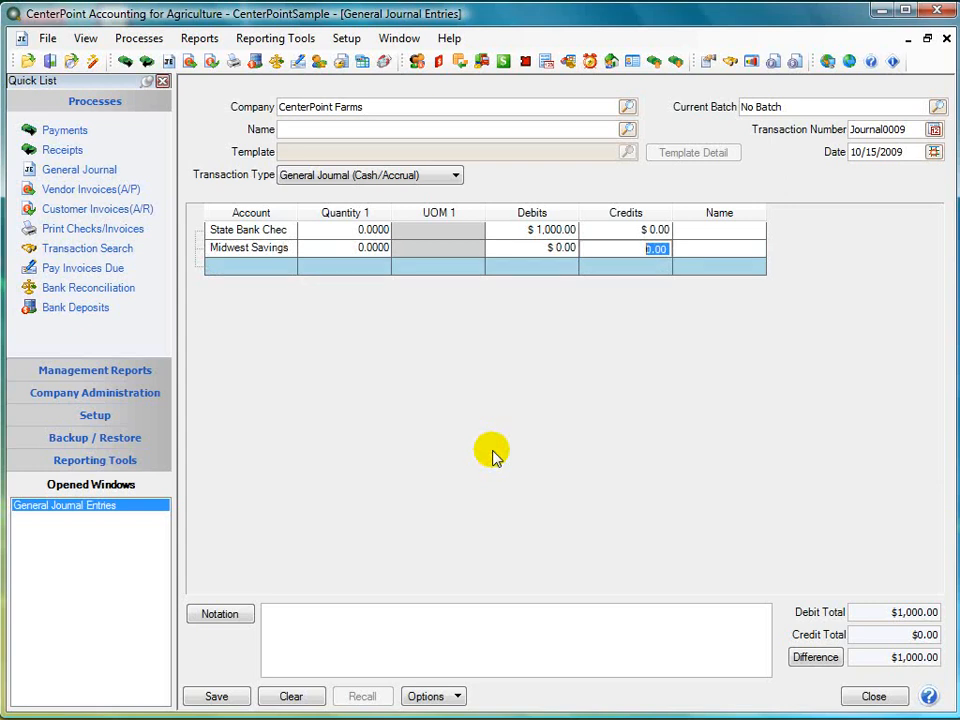
pyautogui.write('1000')
pyautogui.press('Tab')
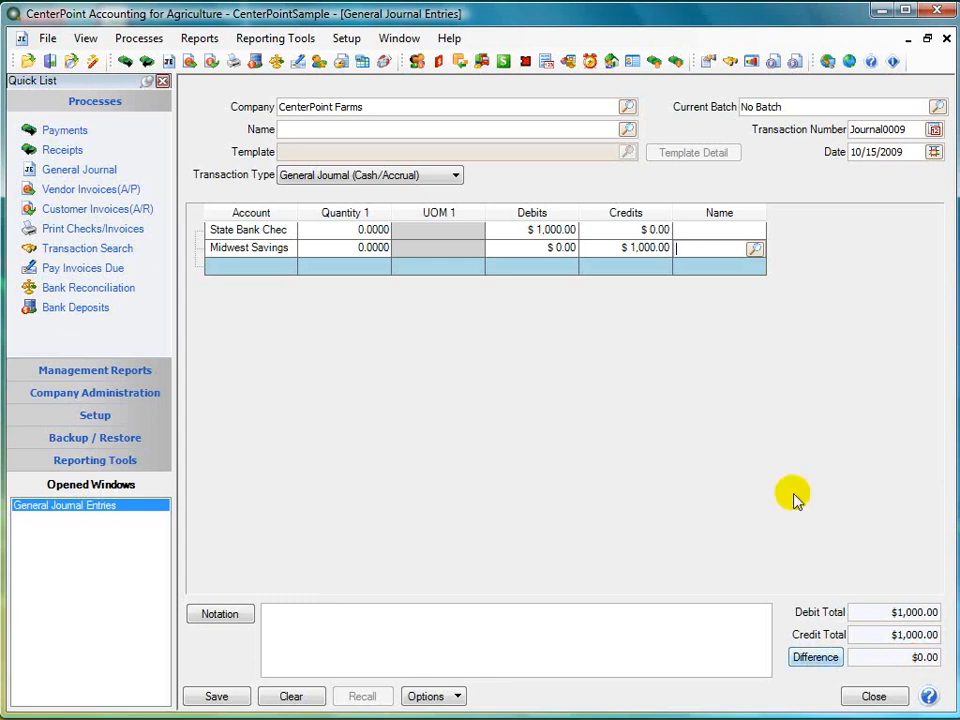
# Reset the Midwest Savings credit to 0 and fill in the balancing amount with the Difference function
pyautogui.click(619, 249)
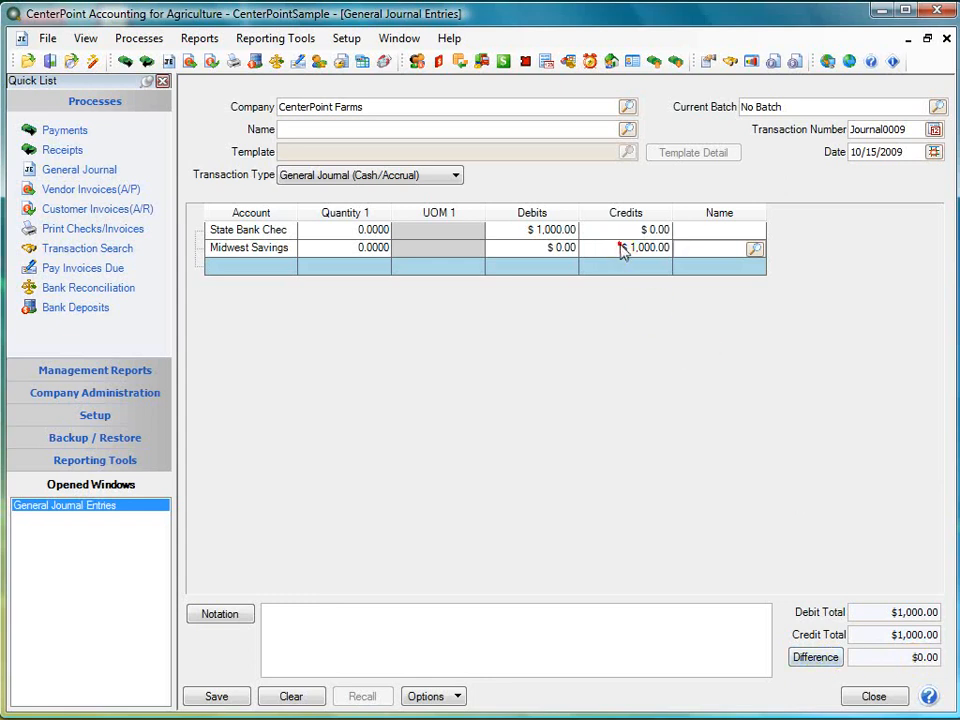
pyautogui.write('0')
pyautogui.click(697, 248)
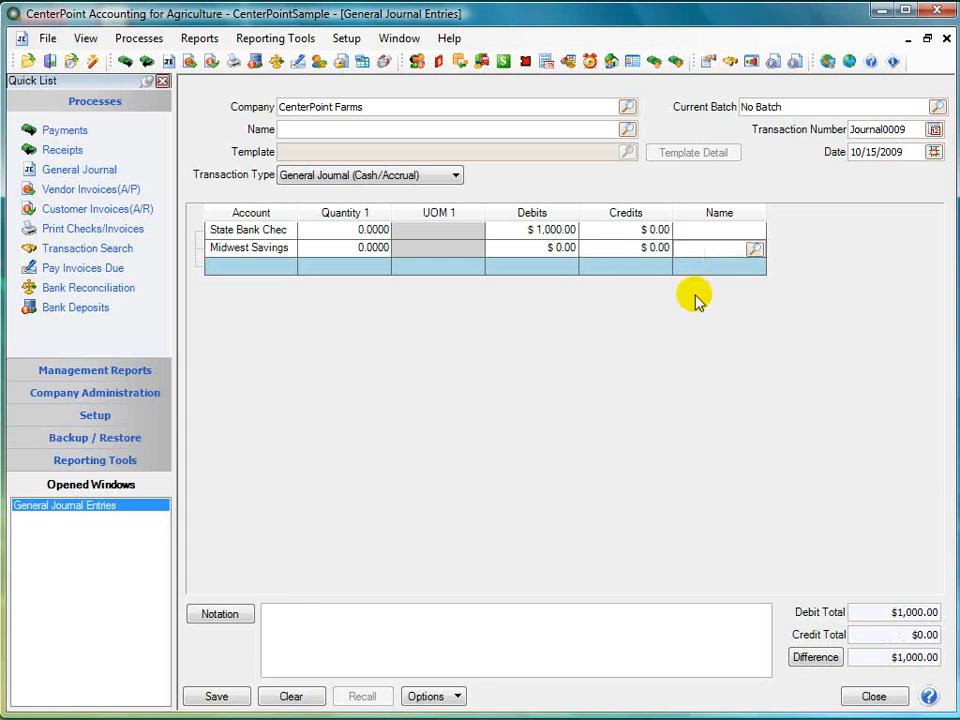
pyautogui.click(815, 658)
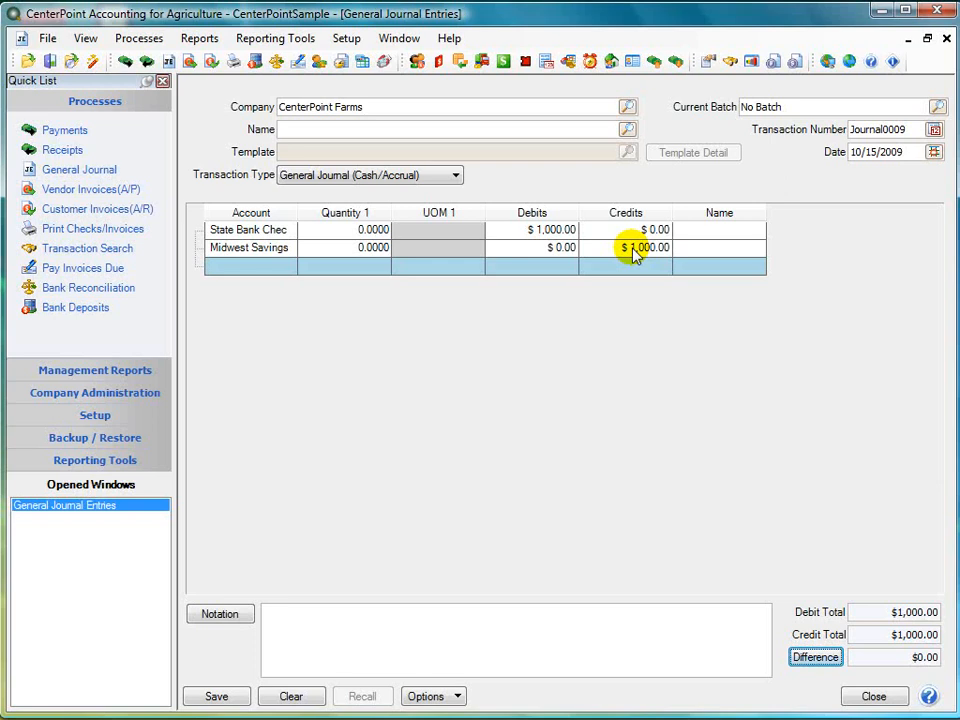
# Save the journal entry and close the General Journal Entries window
pyautogui.click(215, 700)
pyautogui.click(214, 698)
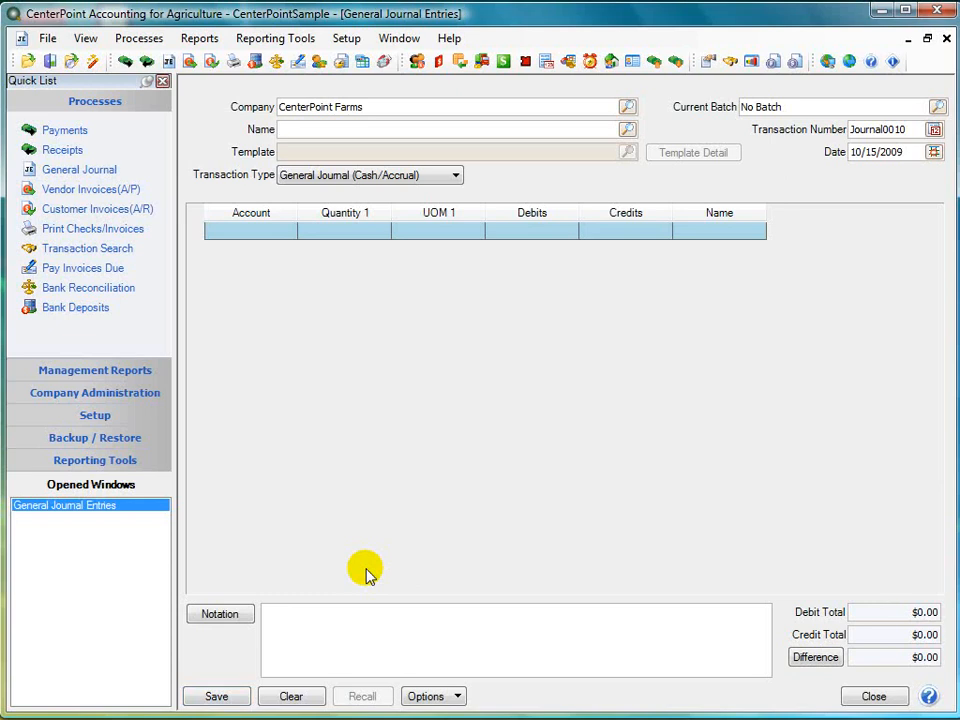
pyautogui.click(884, 699)
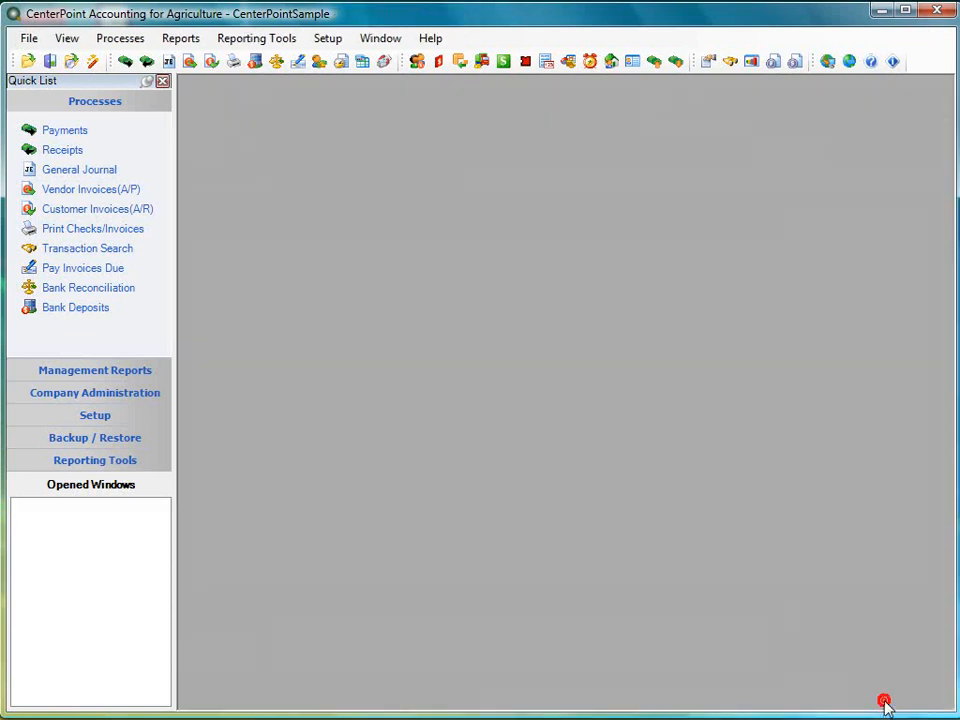